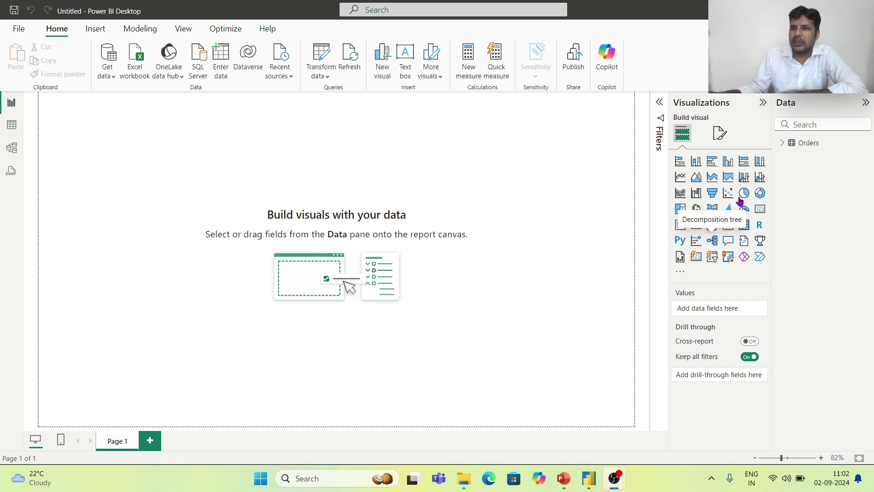
- Expand the Orders table's fields, add a decomposition tree visual to the report page and enlarge it
click(783, 144)
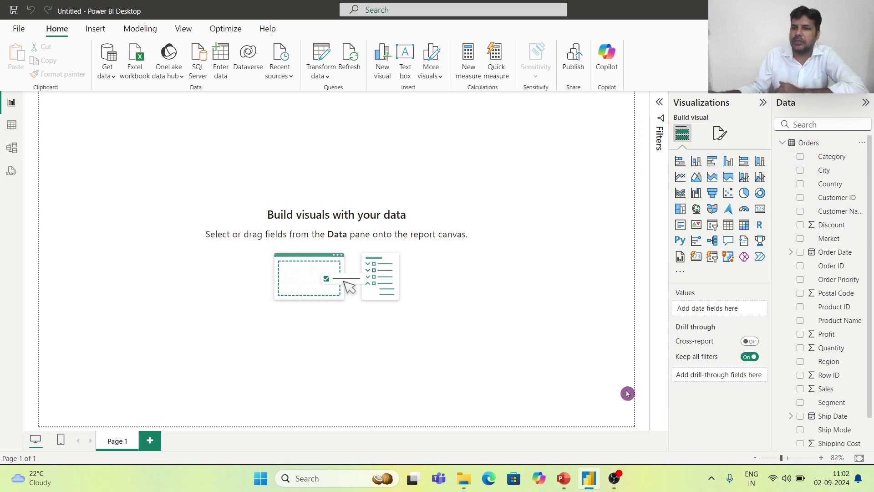
click(713, 240)
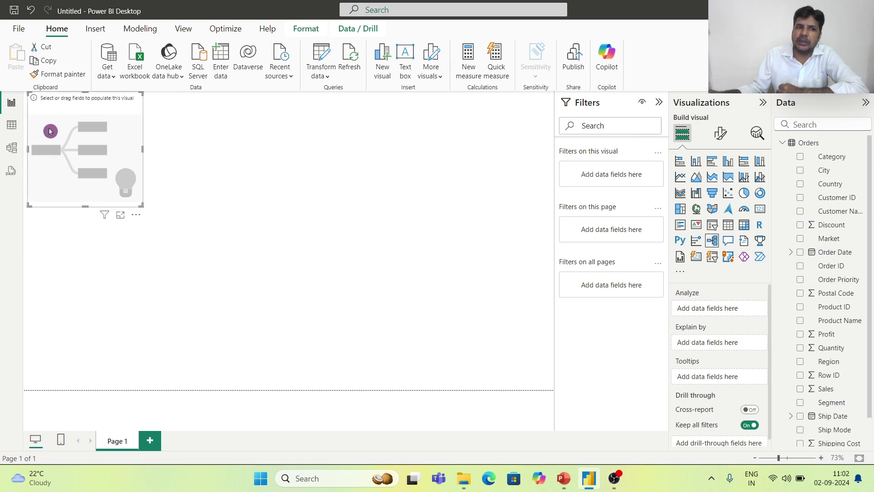
drag(141, 204, 260, 309)
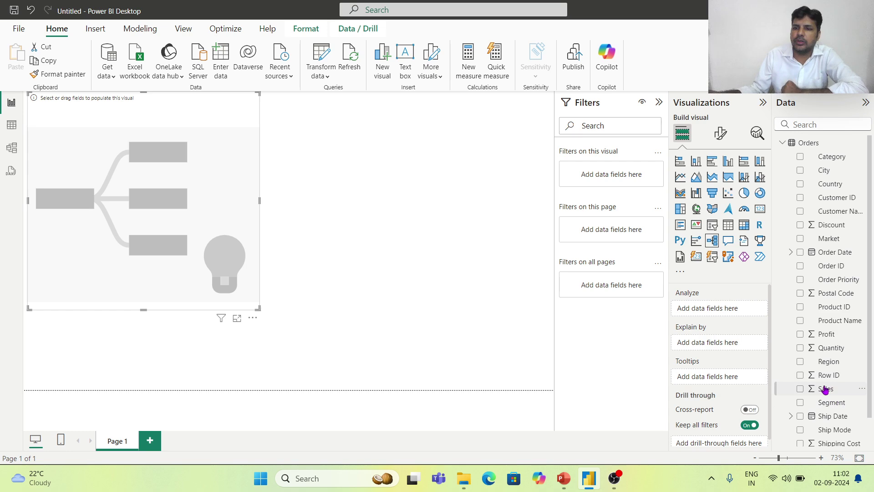
- Set the decomposition tree to analyze Sales, explained by Category, Market and Country, and show the visual in focus mode
drag(825, 391, 729, 309)
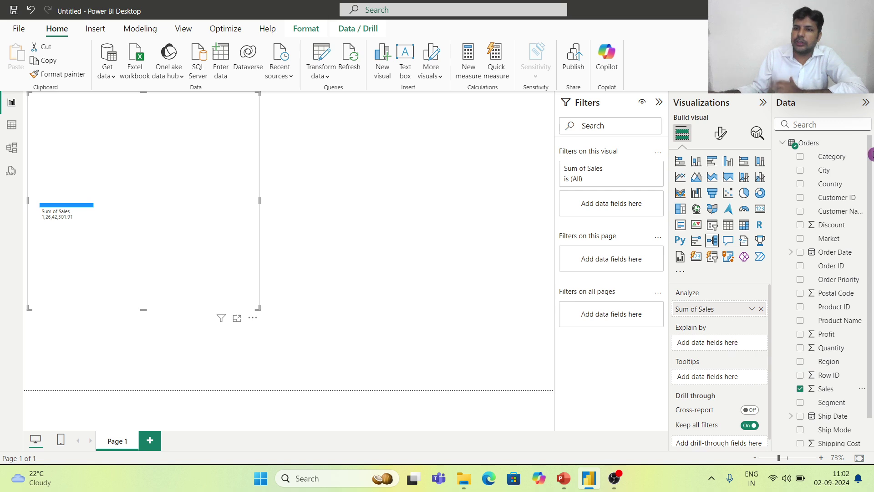
drag(833, 157, 724, 343)
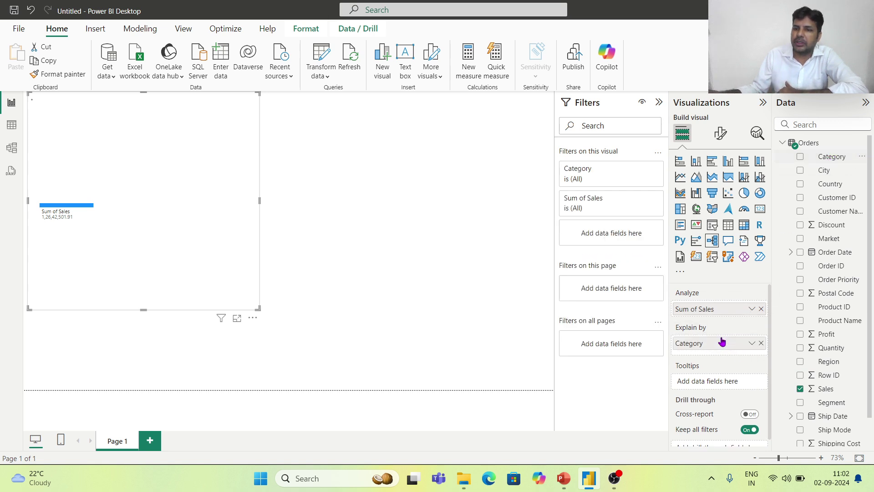
drag(839, 241, 736, 356)
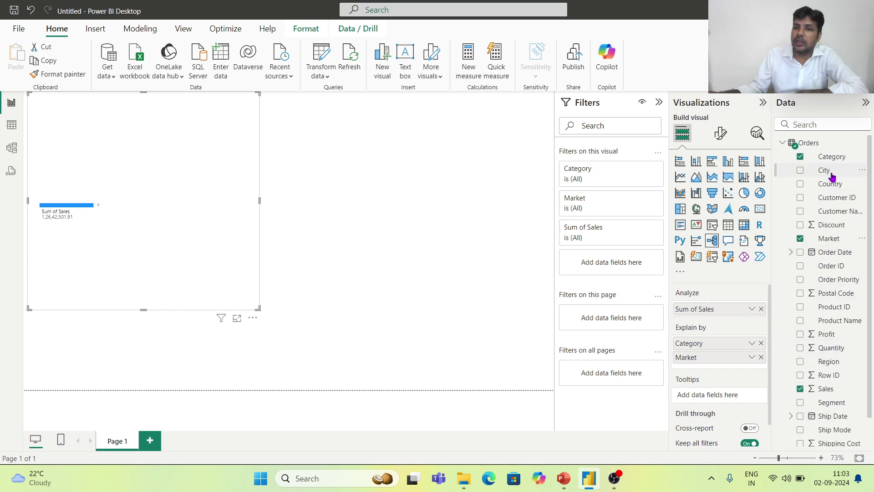
drag(825, 185, 721, 371)
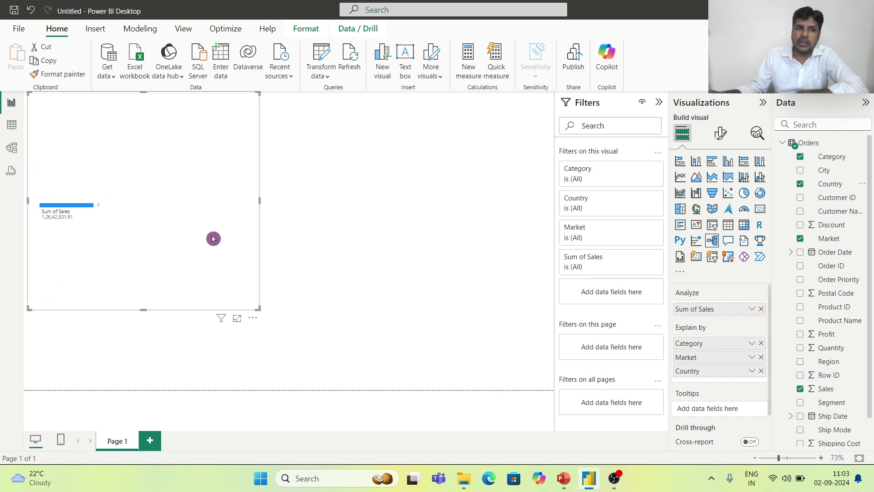
click(238, 320)
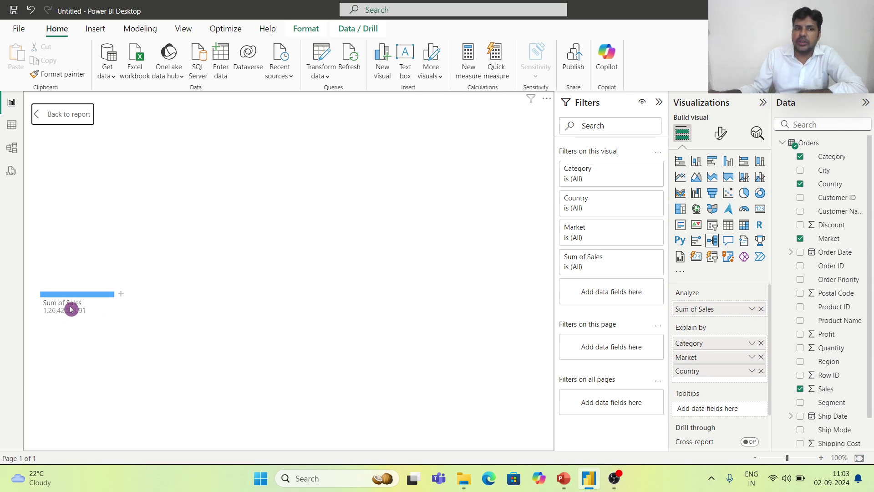
- Try breaking down Sum of Sales by Category, Market and Country one at a time, removing each level before trying another
click(120, 296)
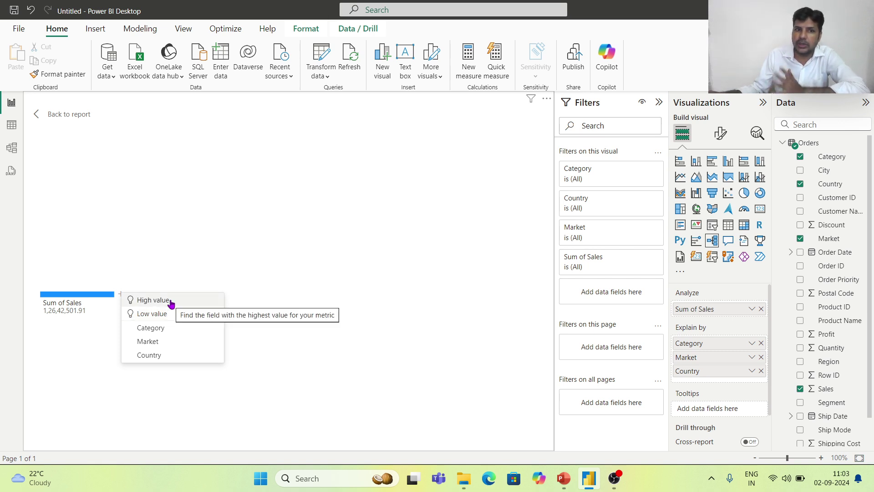
click(163, 331)
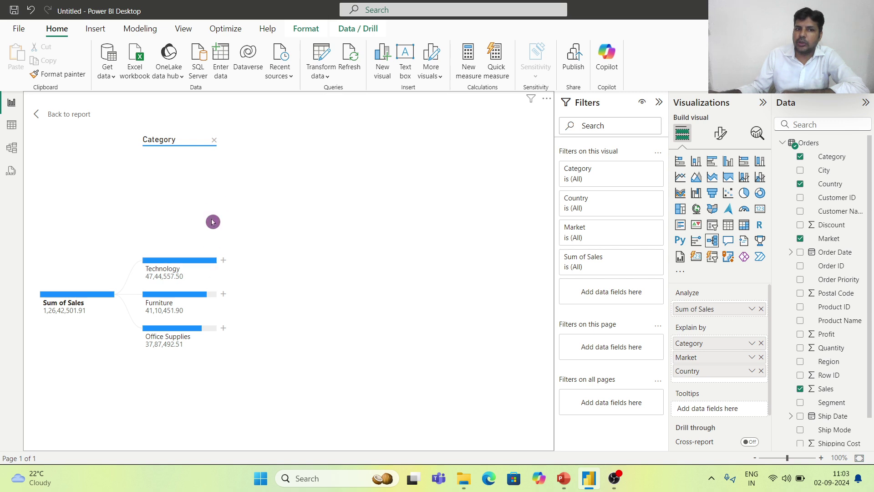
click(214, 140)
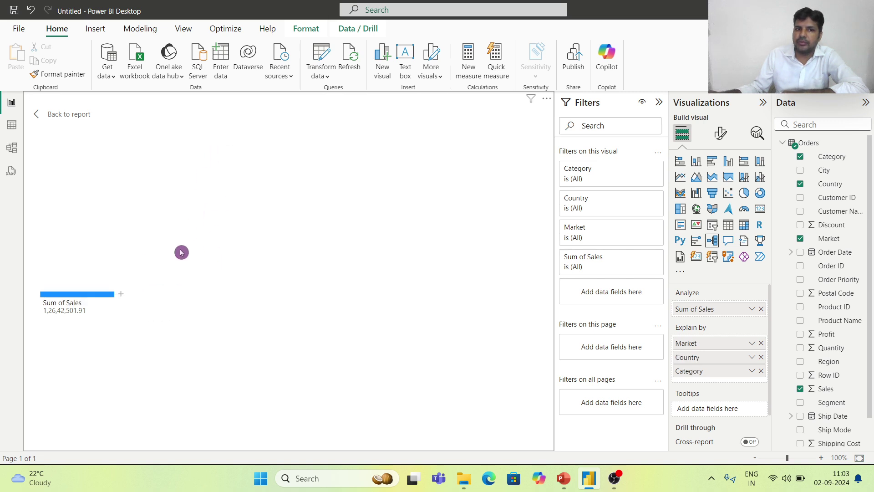
click(121, 295)
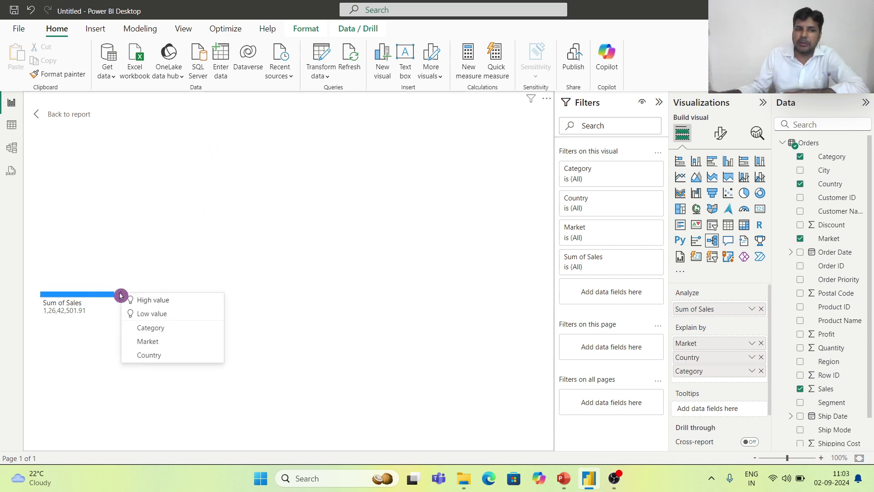
click(156, 344)
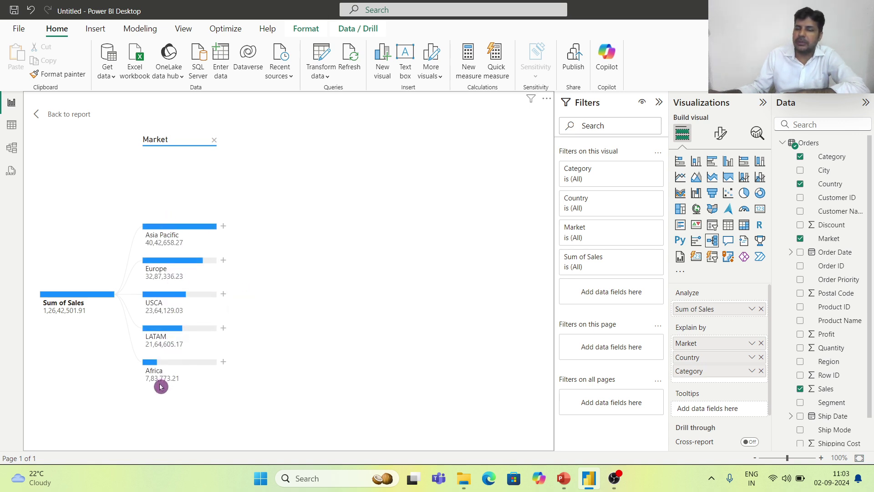
click(214, 141)
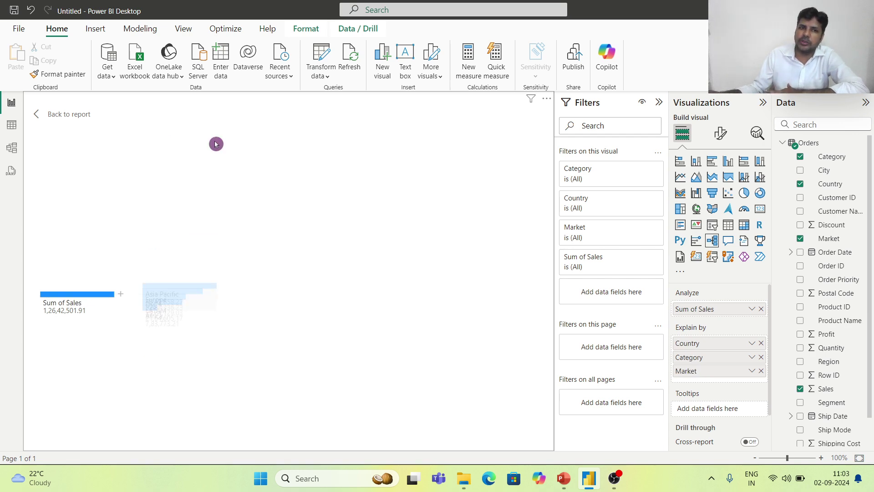
click(121, 296)
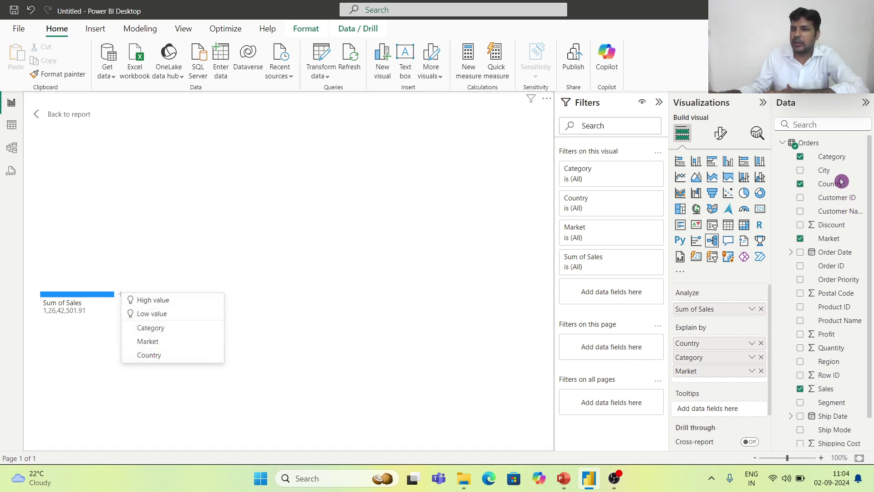
click(160, 358)
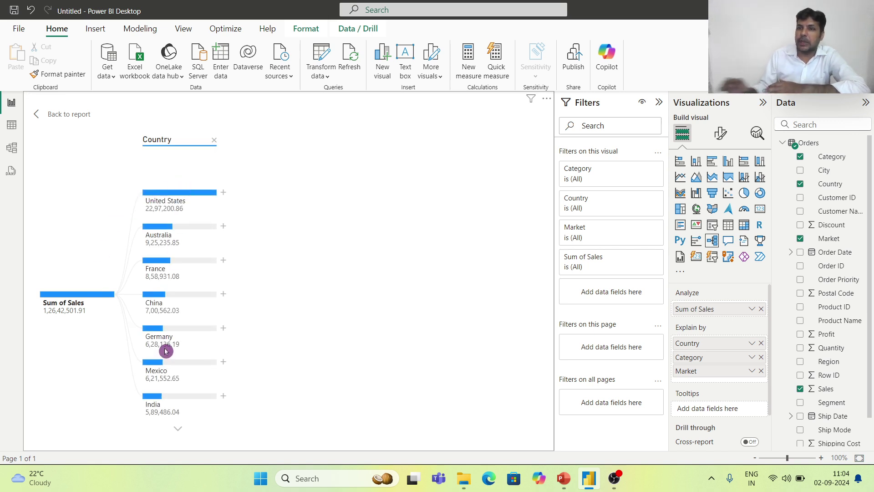
click(213, 142)
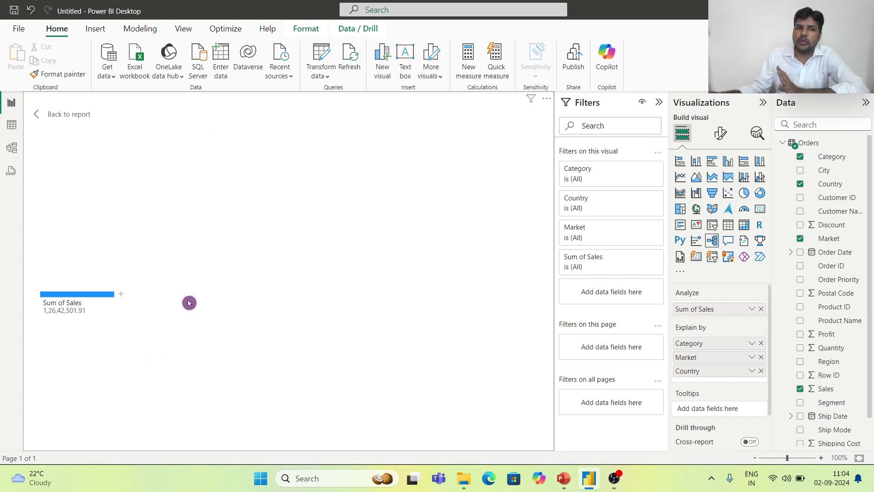
- Break down Sum of Sales by Category, the Technology node by Market, and its Asia Pacific node by Country
click(121, 295)
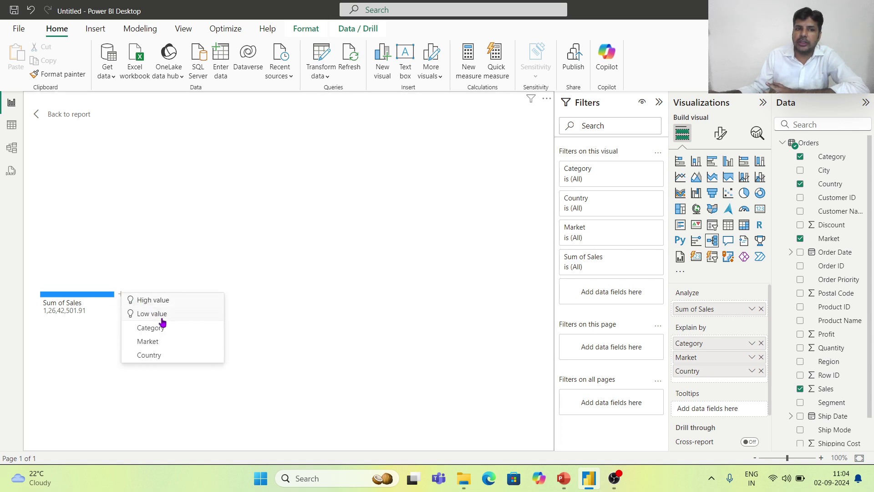
click(161, 332)
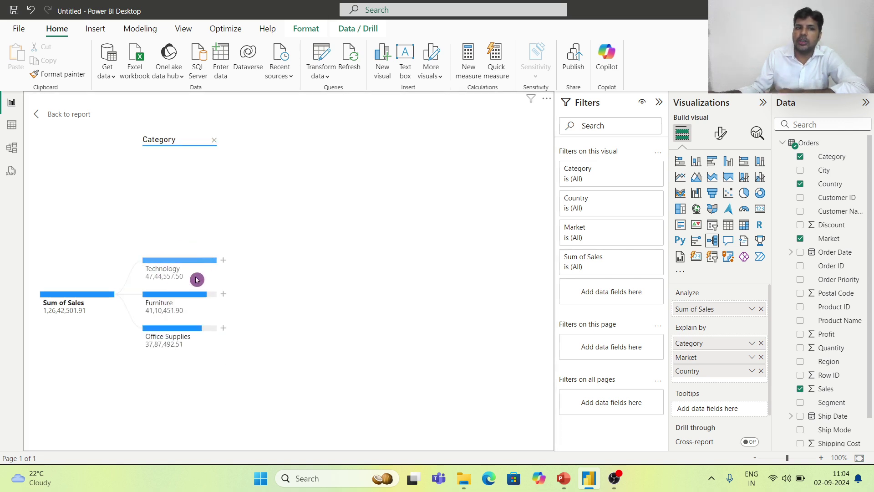
click(224, 262)
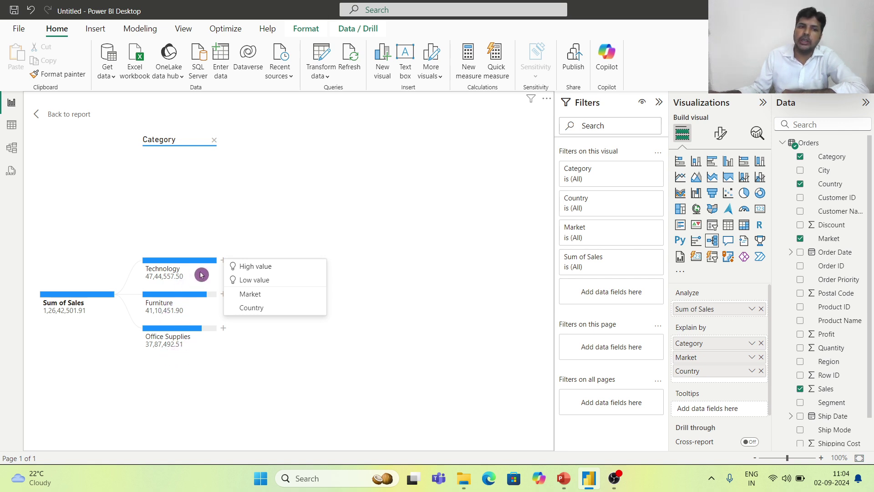
click(256, 295)
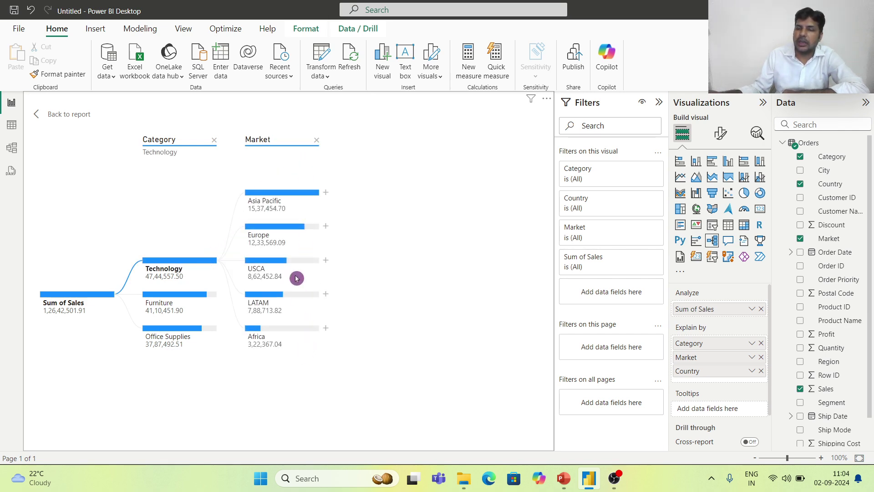
click(326, 193)
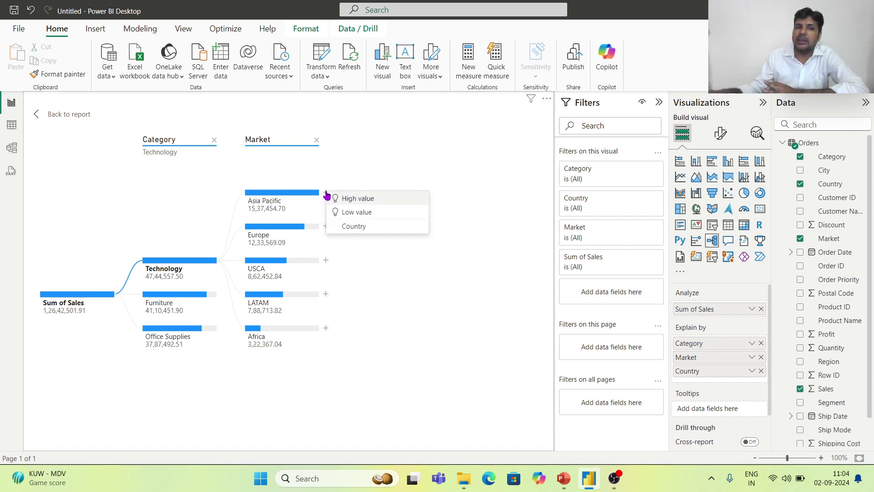
click(370, 229)
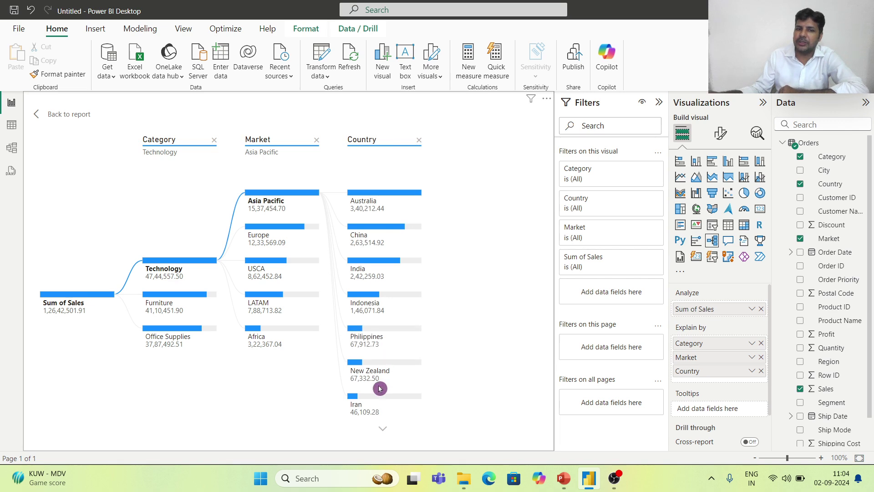
- Look through the further countries listed under Technology sales in Asia Pacific
click(383, 430)
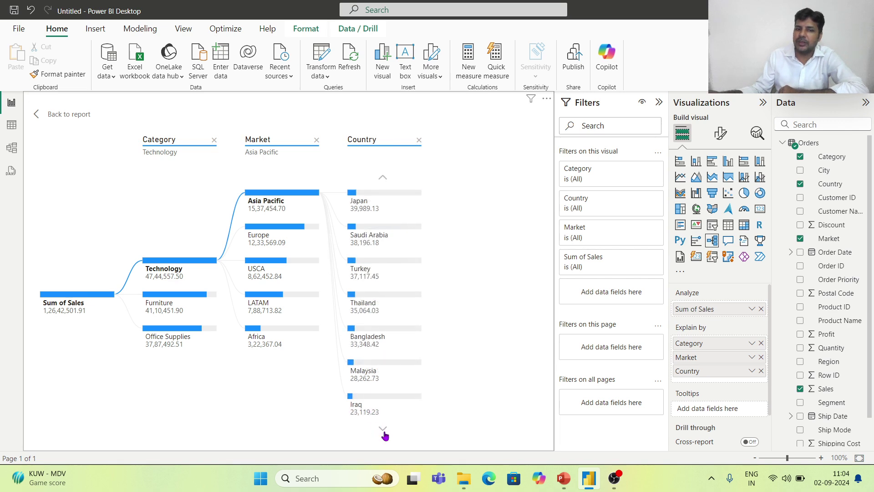
click(383, 430)
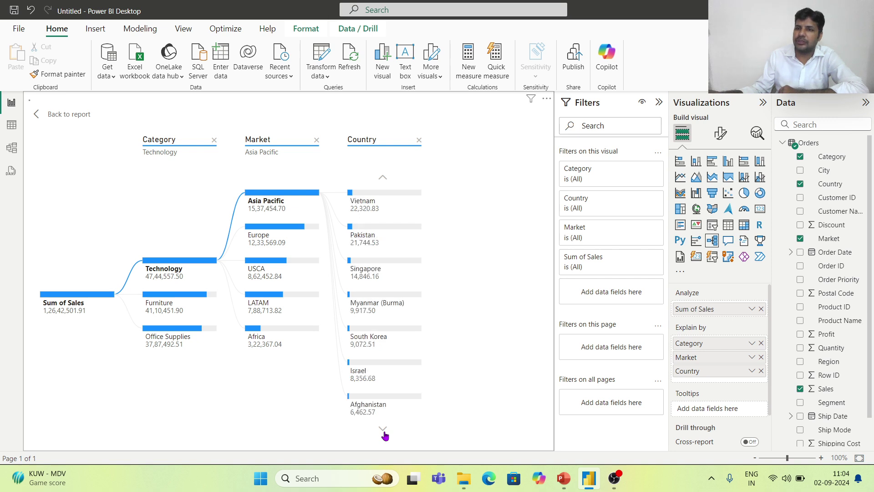
click(383, 430)
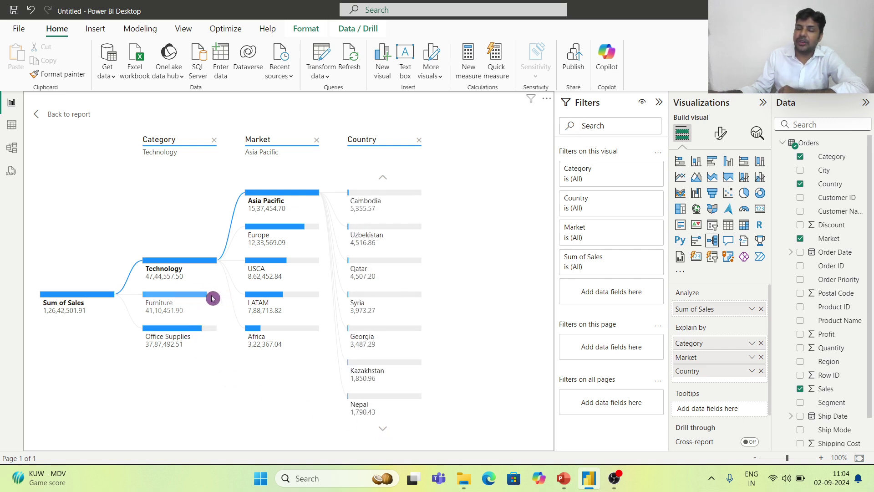
- Switch the tree's path between the Furniture and Technology categories, ending on Furniture, and expand its Europe market
mouse_move(209, 296)
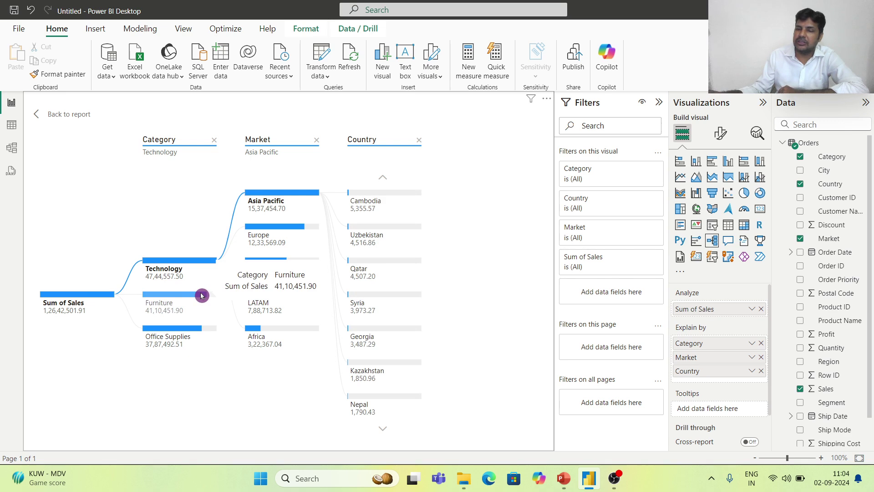
click(201, 295)
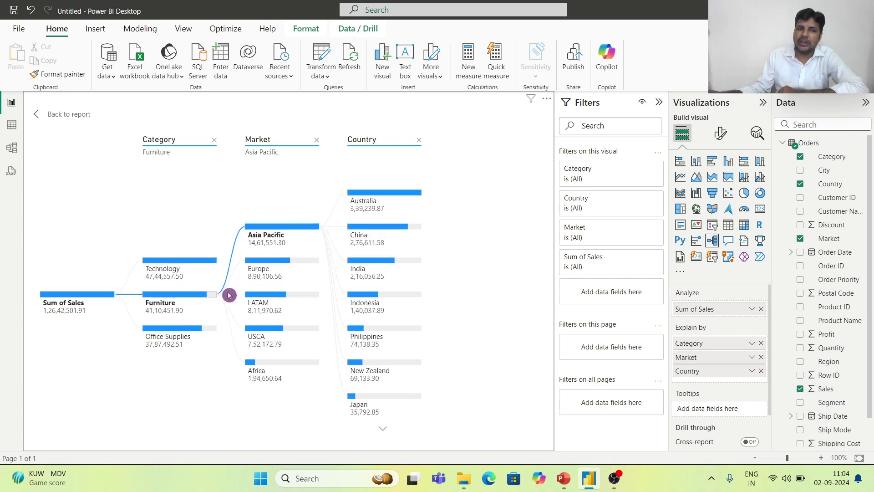
click(213, 258)
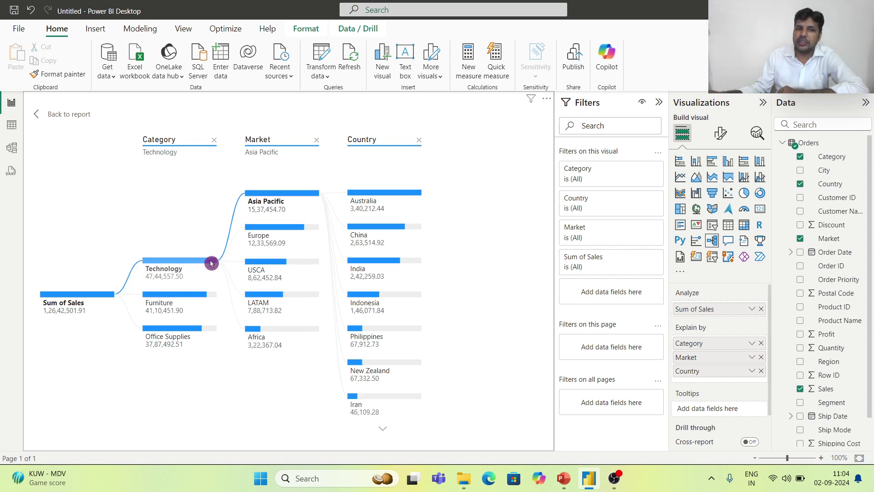
click(199, 299)
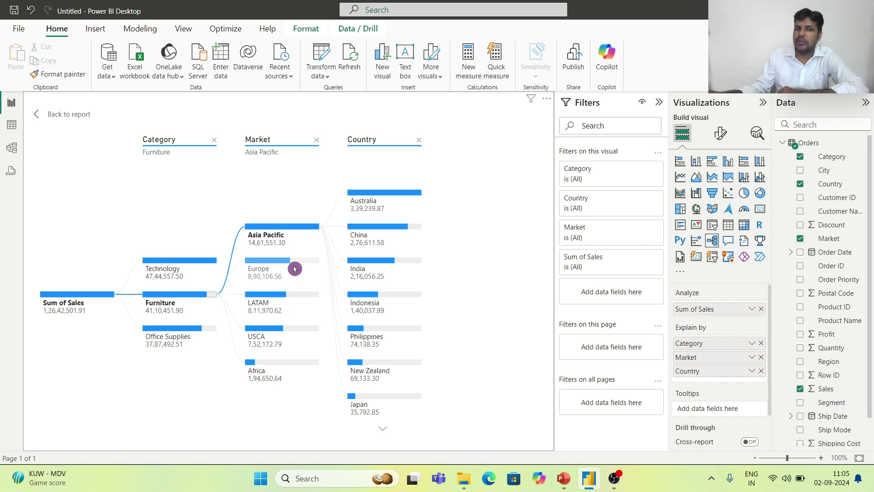
click(319, 264)
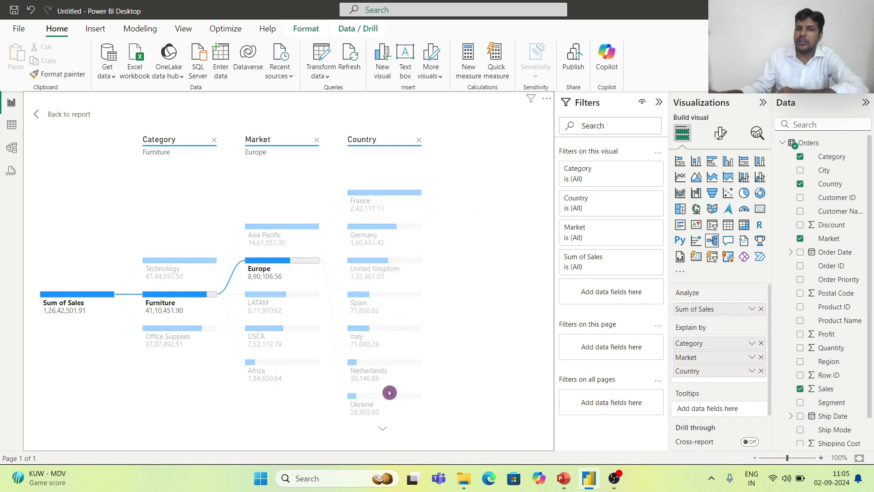
- Switch the tree's path to the Office Supplies category and its Africa market to examine sales by country
click(198, 331)
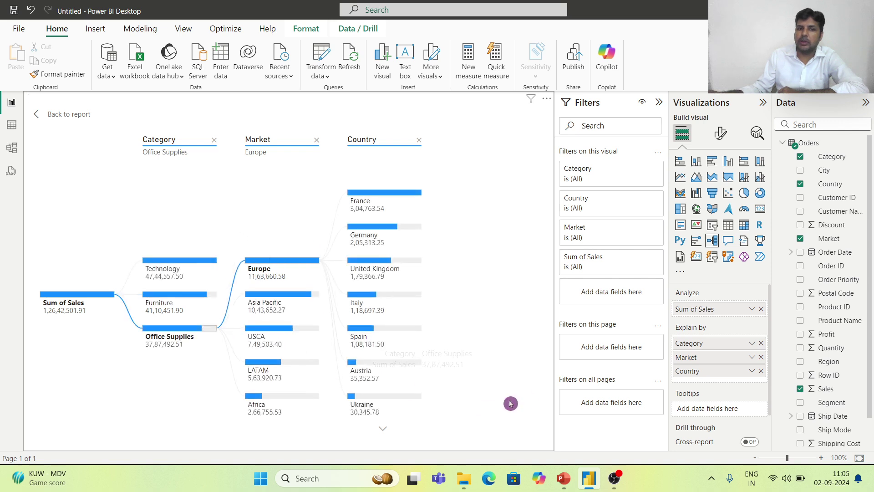
click(311, 400)
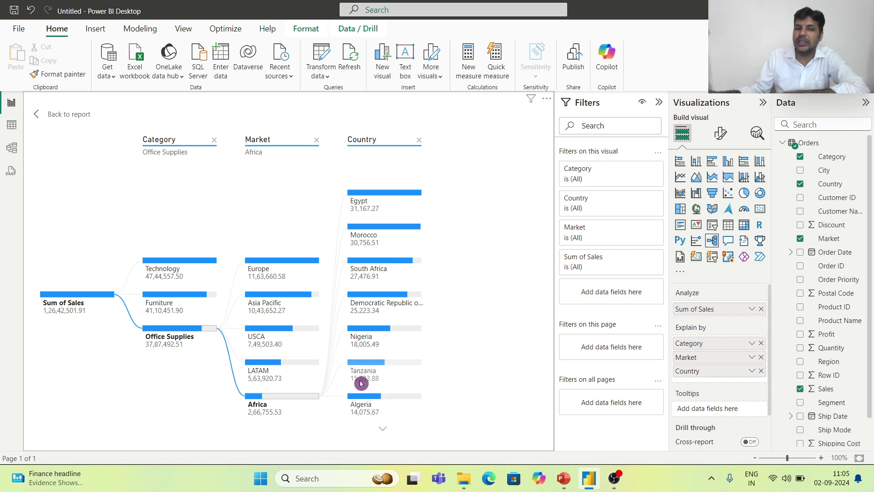
mouse_move(372, 343)
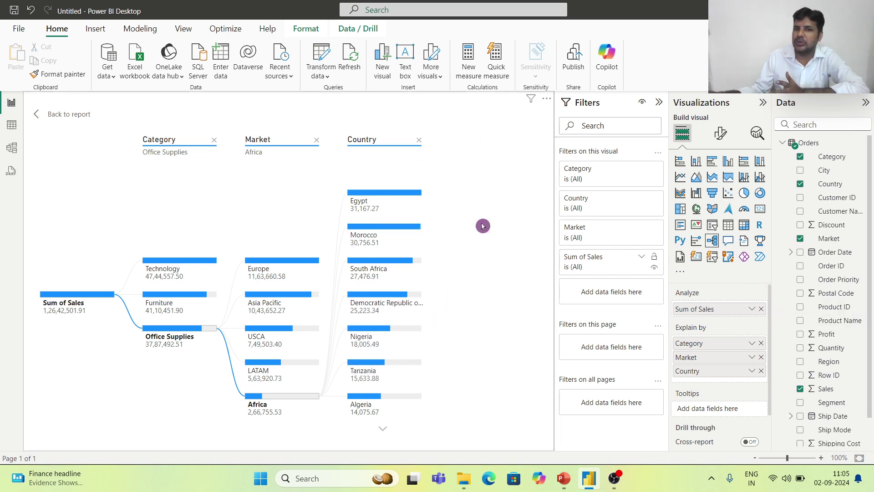
- Collapse all levels of the sales decomposition tree, return to the report and delete the visual from the page
click(418, 141)
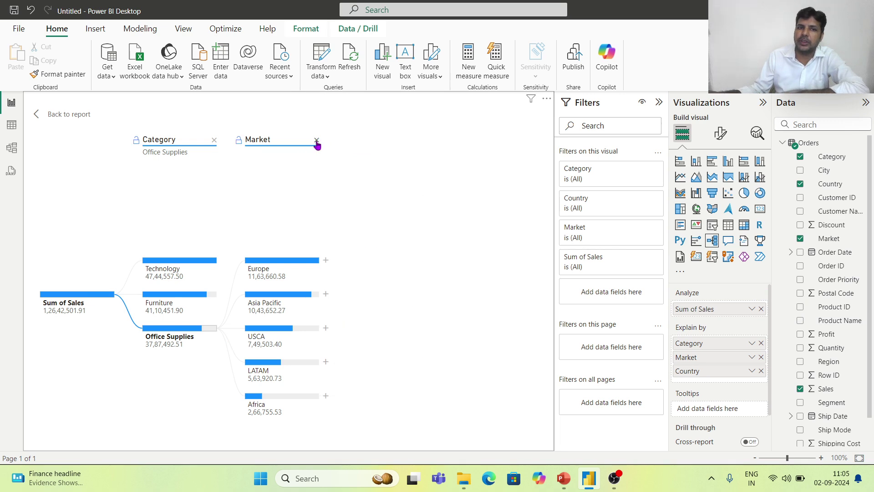
click(316, 140)
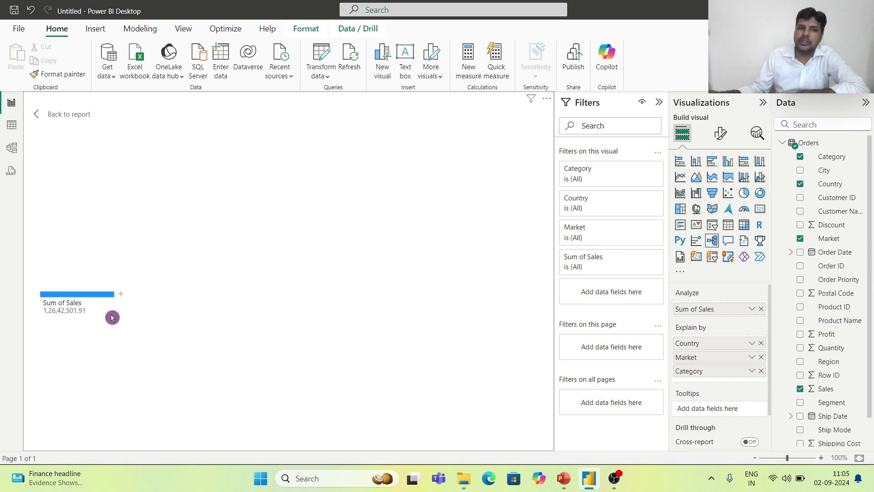
click(39, 115)
click(252, 318)
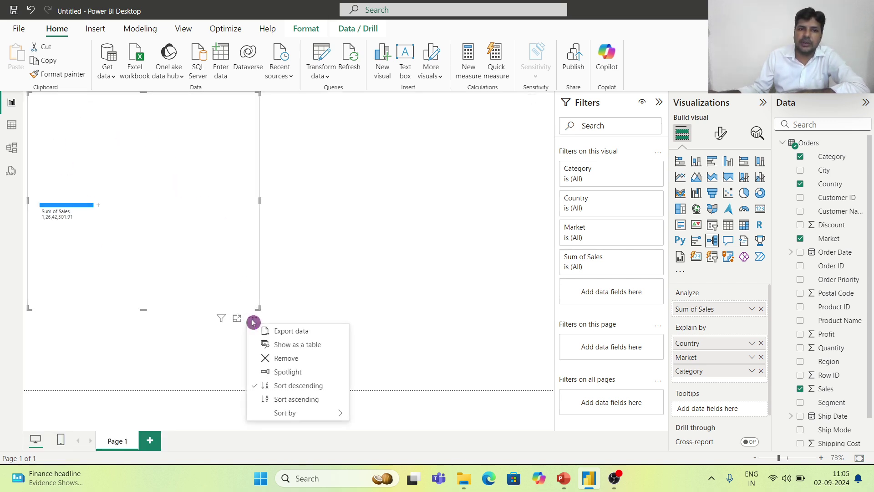
key(Delete)
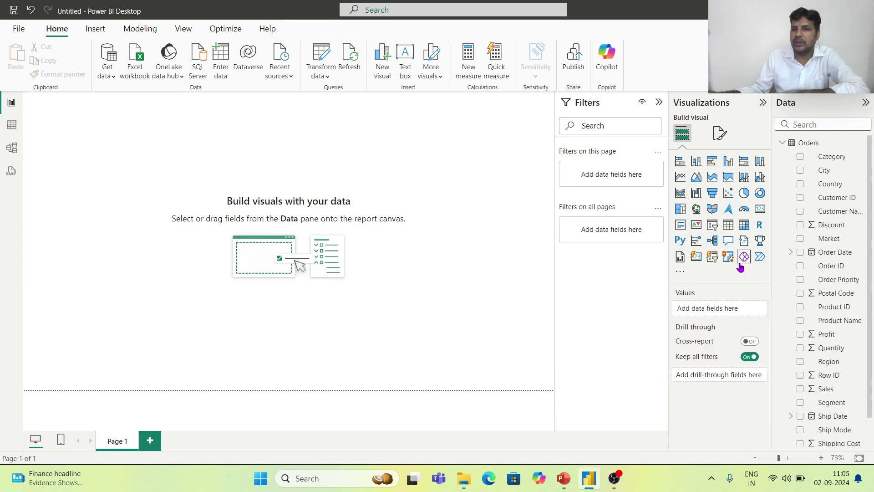
- Add a new decomposition tree that analyzes Profit and is explained by Category and Market
click(713, 242)
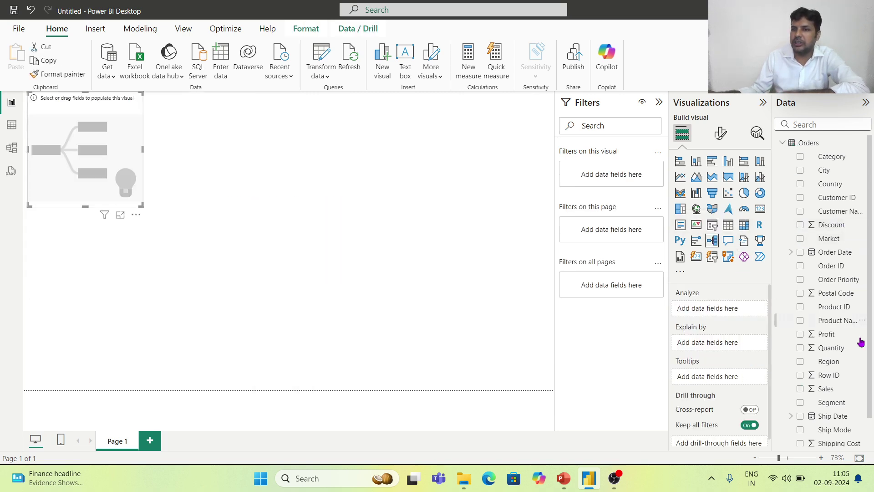
drag(831, 339, 722, 312)
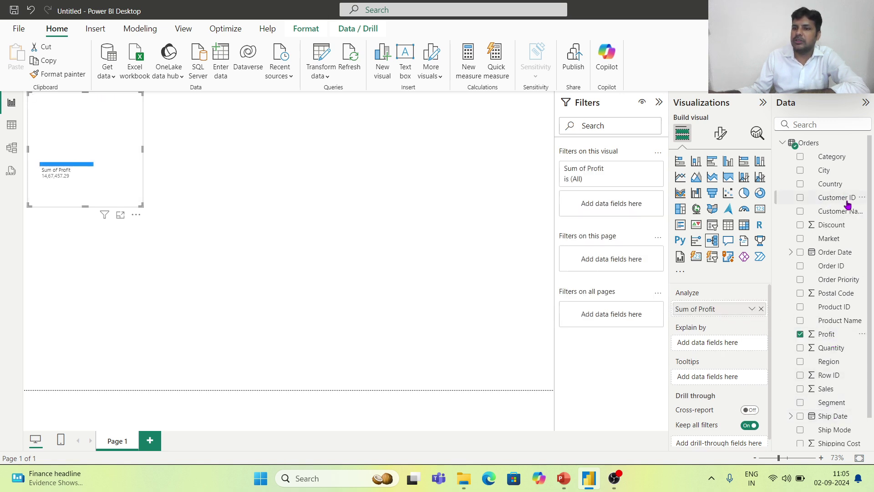
drag(827, 157, 725, 345)
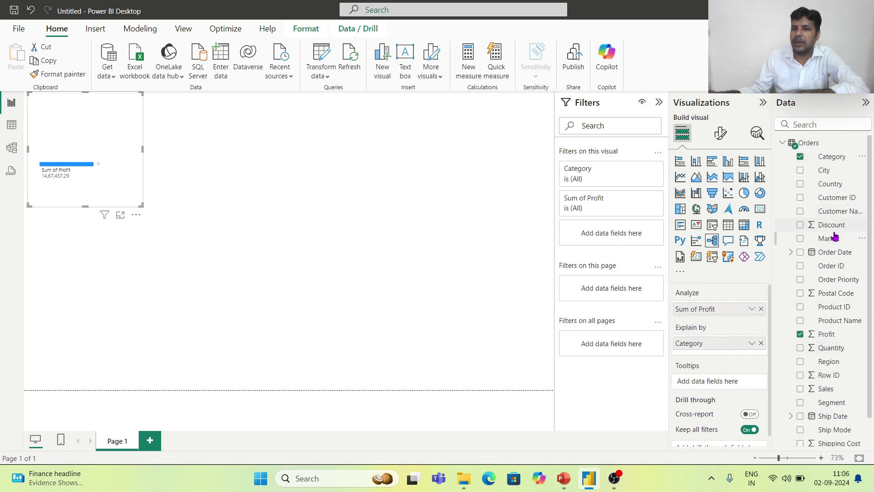
drag(831, 238, 733, 354)
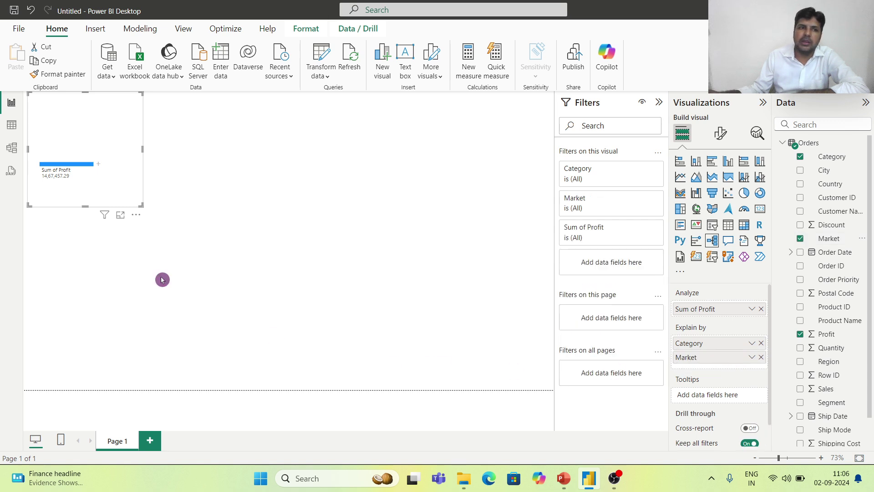
- Show the profit tree in focus mode and break down Sum of Profit by Category and its Technology node by Market
click(120, 215)
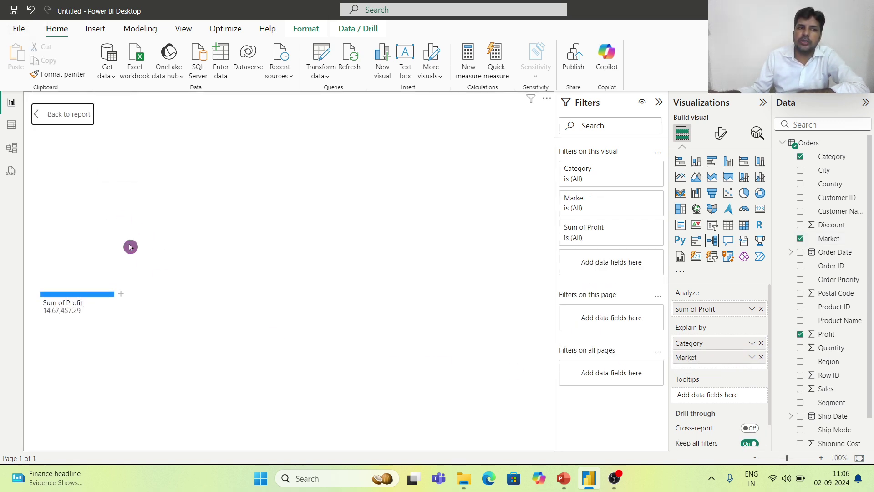
click(119, 294)
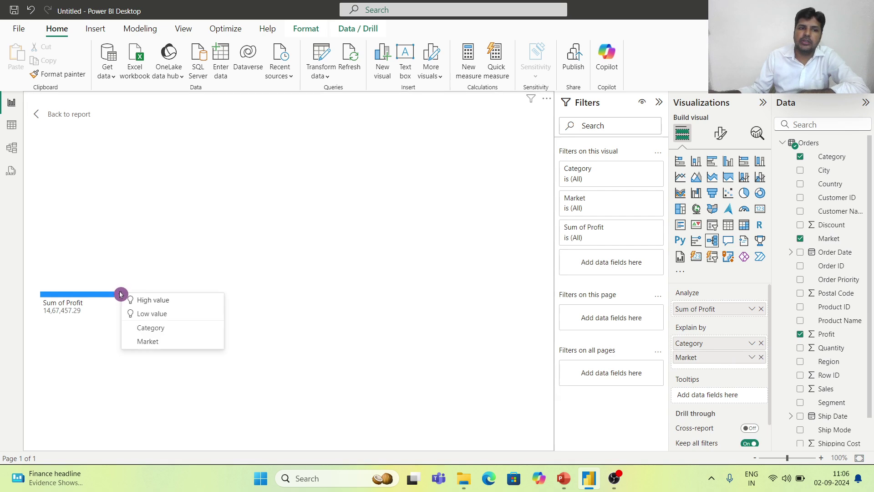
click(163, 333)
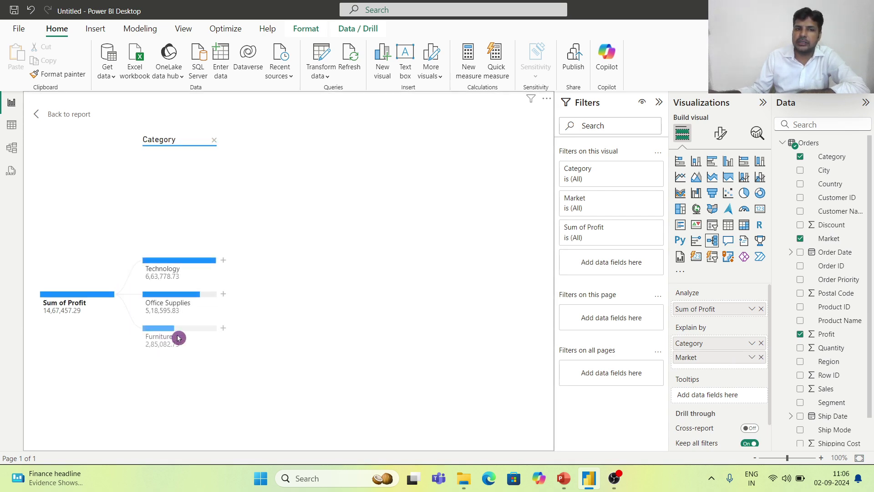
click(225, 262)
click(266, 297)
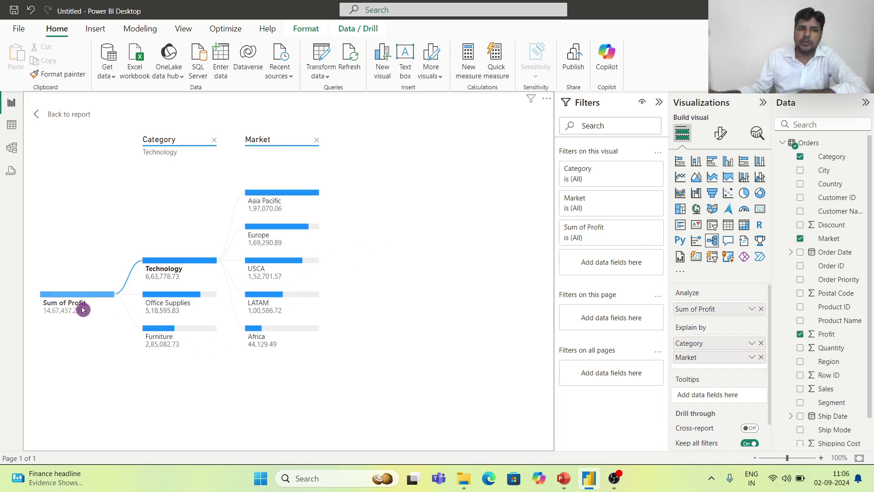
- Switch the profit tree's path to Office Supplies and finally to Furniture to compare profit by market
click(210, 300)
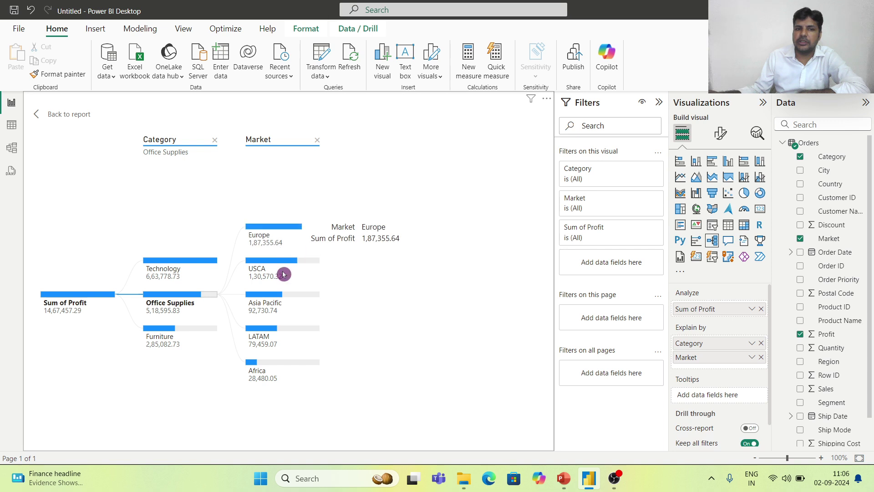
click(200, 329)
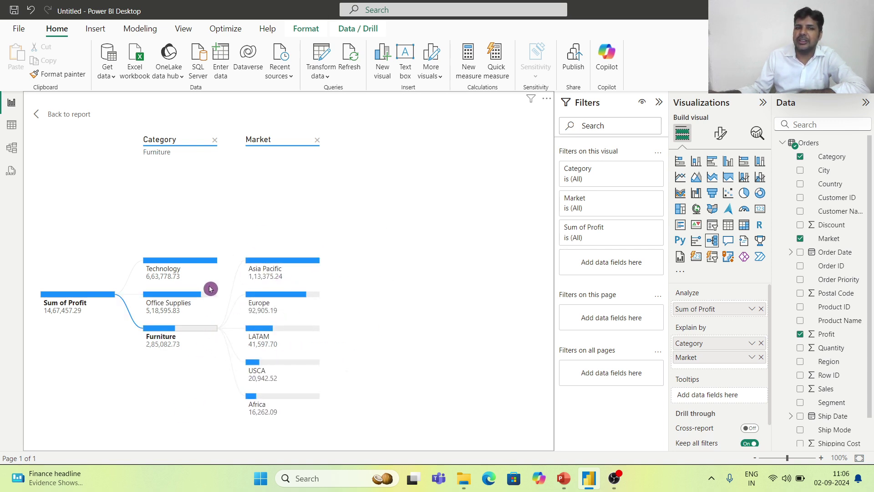
mouse_move(316, 313)
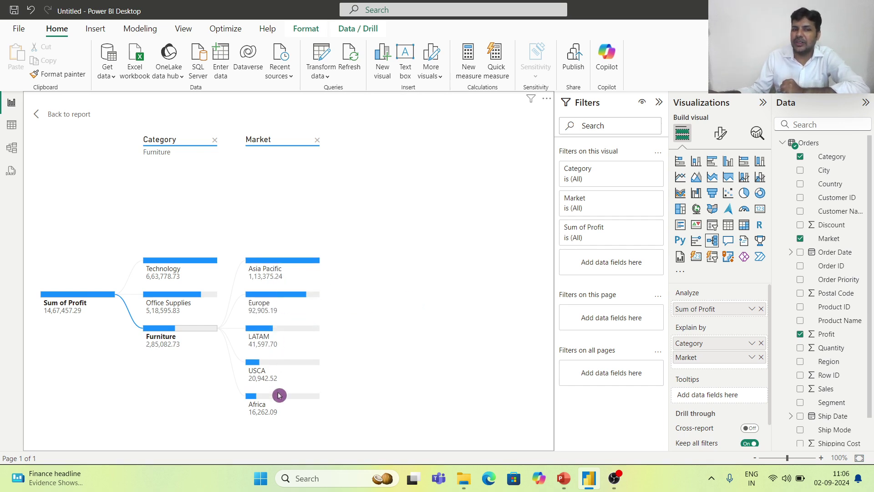
mouse_move(279, 412)
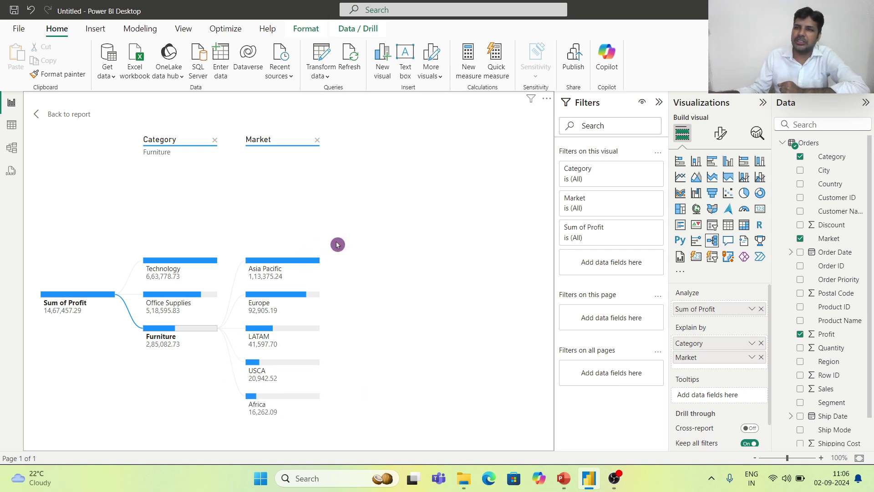
click(598, 131)
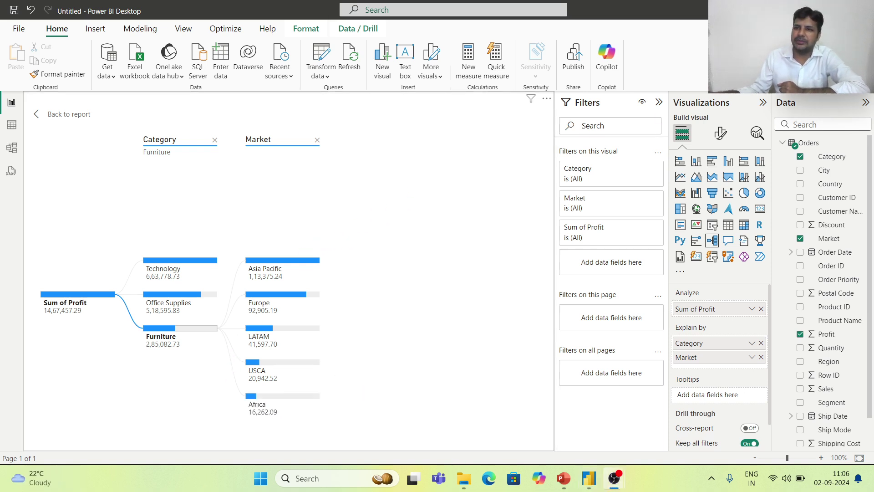